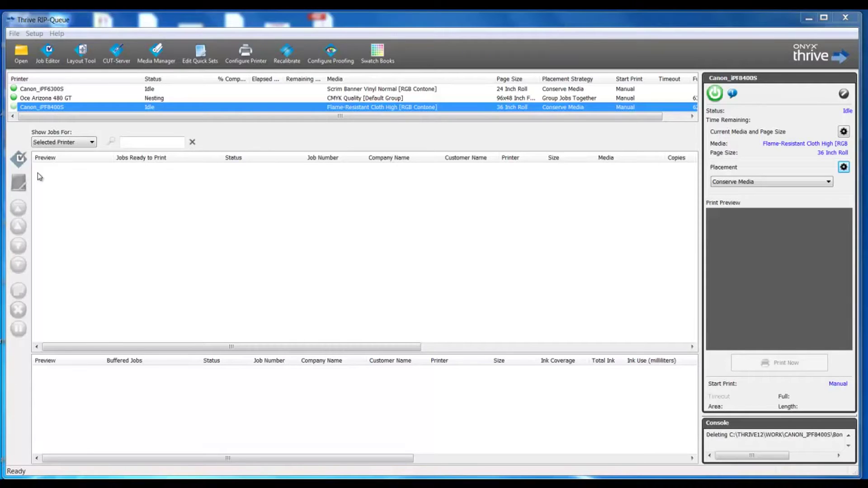
- Open Bonsai tree.jpg from the Samples folder for the Canon_iPF8400S, with Open in Job Editor enabled
{"action": "left_click", "coordinate": [19, 52]}
{"action": "left_click", "coordinate": [304, 213]}
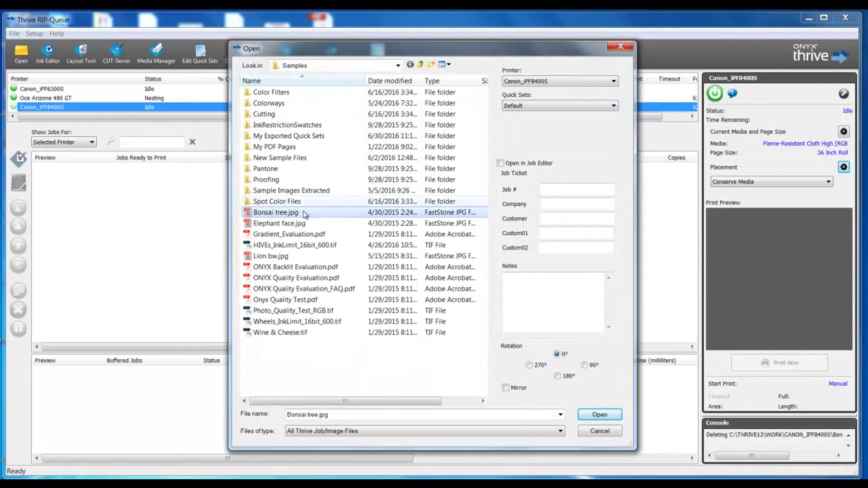
{"action": "left_click", "coordinate": [500, 164]}
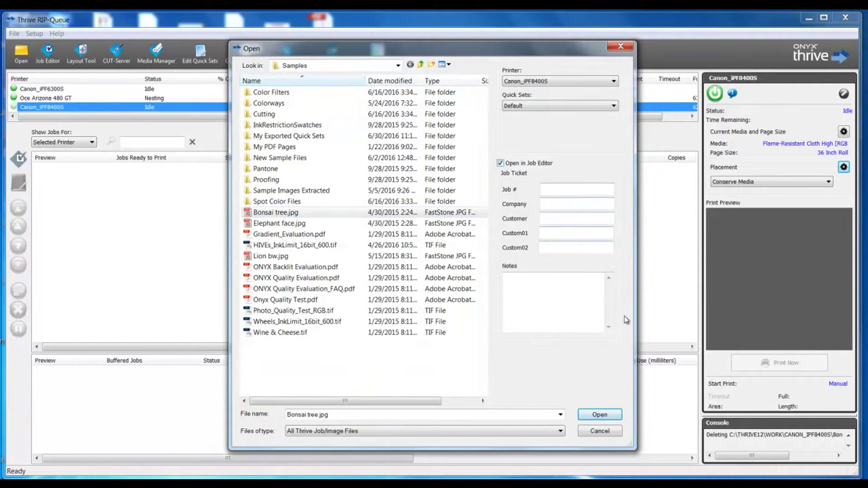
{"action": "left_click", "coordinate": [615, 416]}
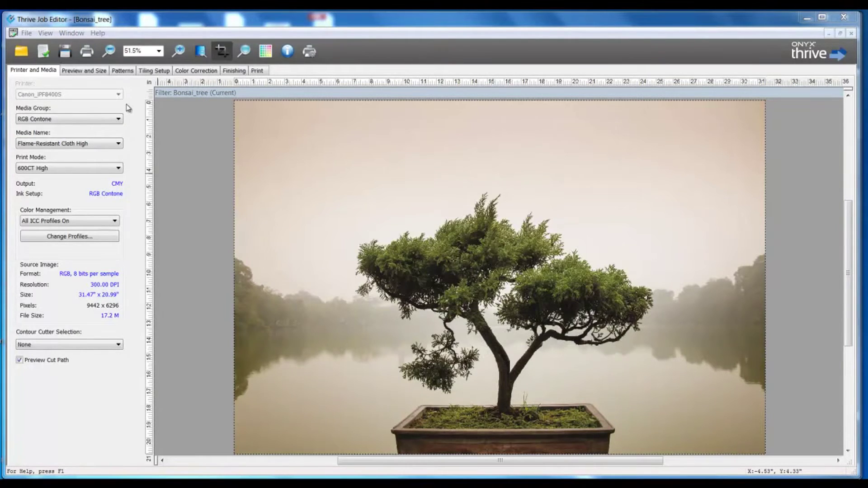
- Rotate the bonsai image by 90° and apply the rotation
{"action": "left_click", "coordinate": [84, 72]}
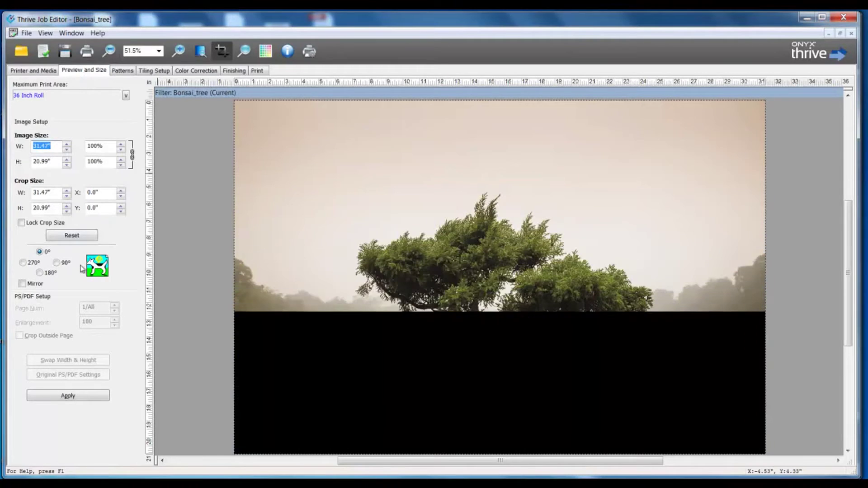
{"action": "left_click", "coordinate": [57, 263]}
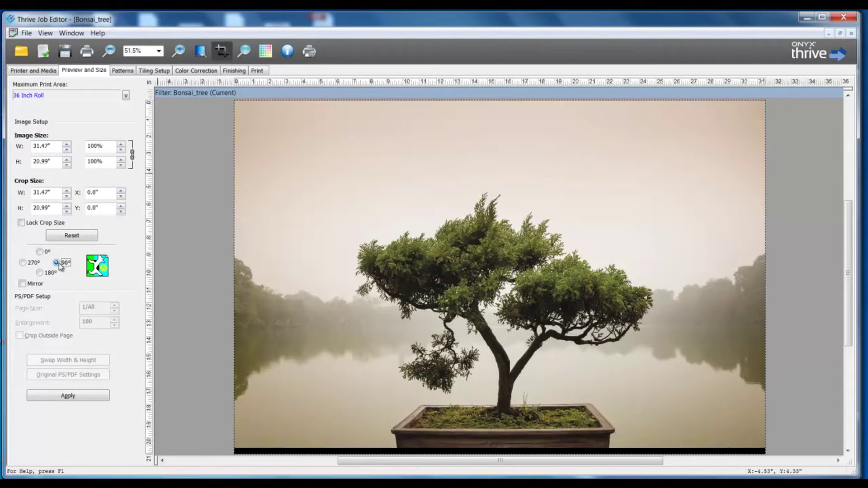
{"action": "left_click", "coordinate": [99, 401]}
{"action": "left_click", "coordinate": [418, 315]}
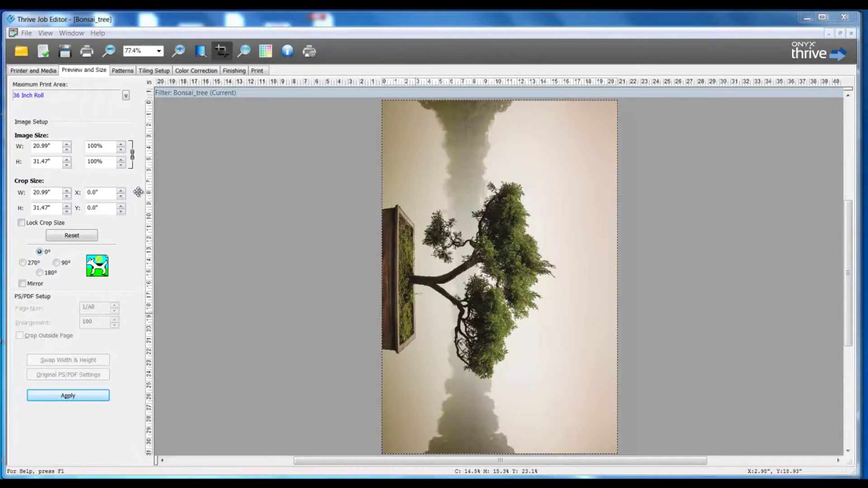
- Set the image height to 24 inches, keeping width and height linked
{"action": "left_click_drag", "start_coordinate": [51, 161], "coordinate": [40, 167]}
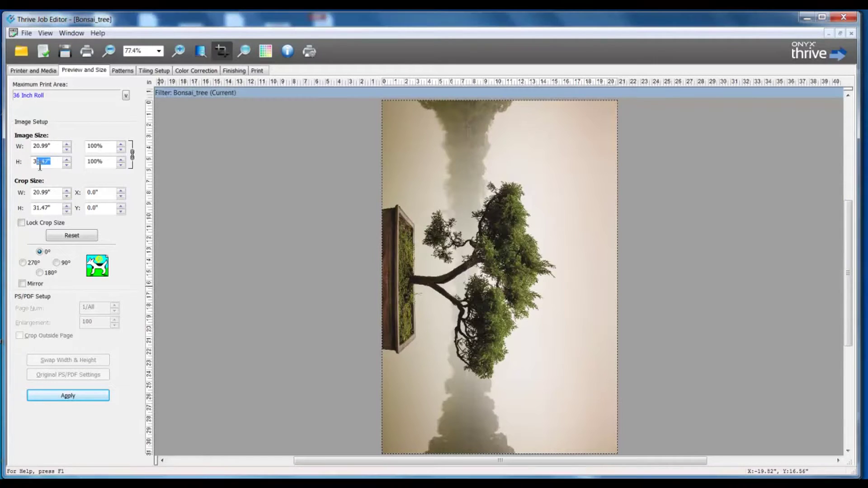
{"action": "key", "text": "BackSpace"}
{"action": "key", "text": "BackSpace"}
{"action": "type", "text": "24"}
{"action": "key", "text": "Tab"}
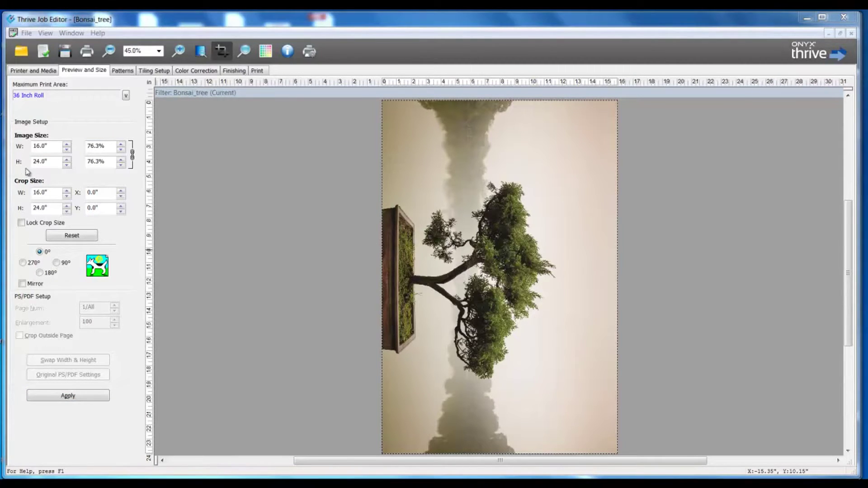
- Enable the image bleed in the finishing settings and set it to 2.0 inches on all four sides
{"action": "left_click", "coordinate": [229, 72]}
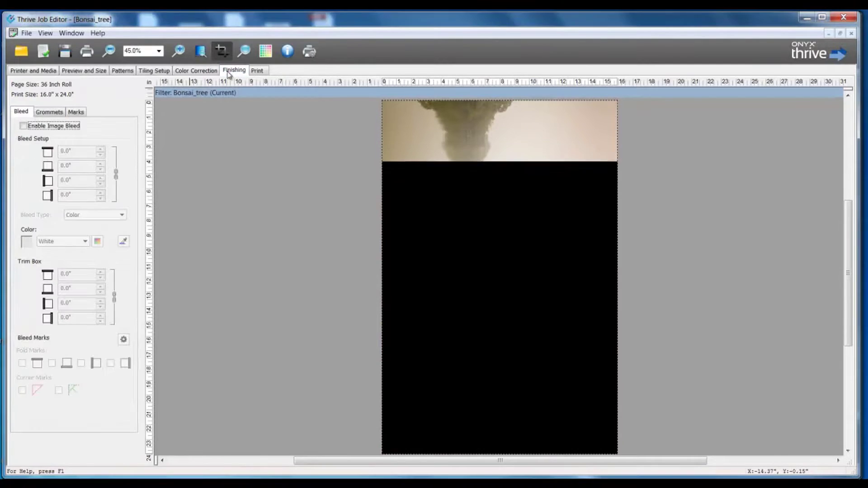
{"action": "left_click", "coordinate": [23, 126]}
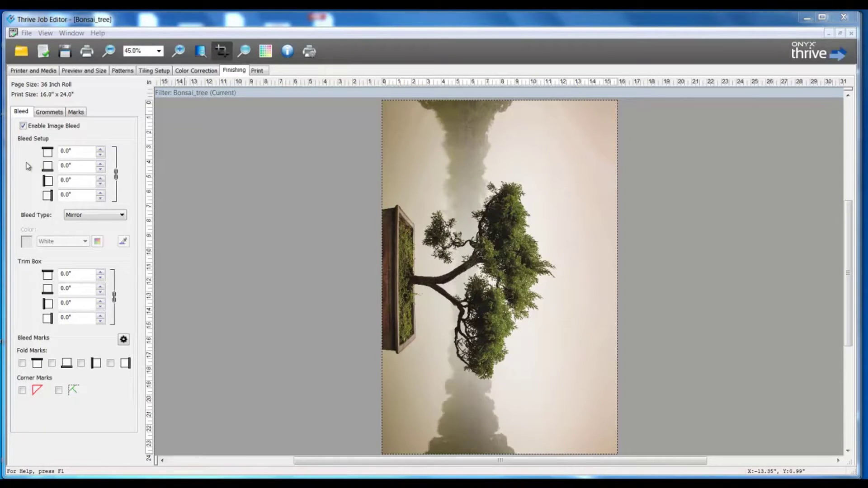
{"action": "left_click", "coordinate": [100, 149]}
{"action": "left_click", "coordinate": [101, 150]}
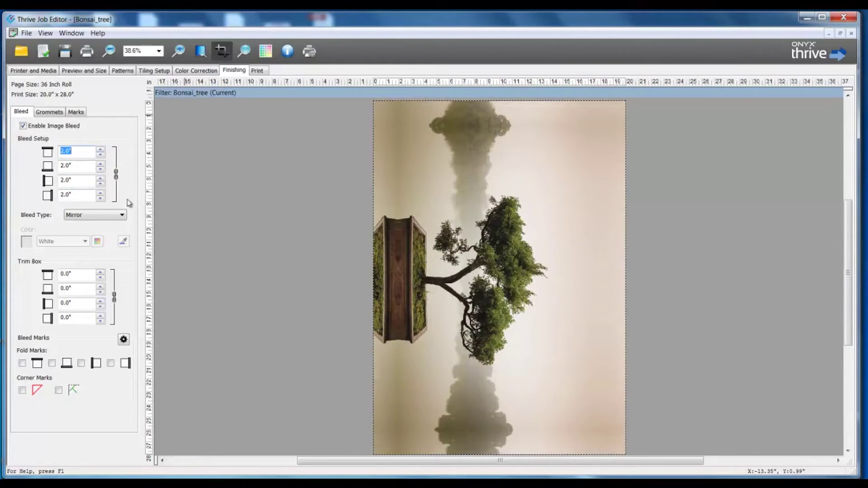
- Change the bleed type to Color and sample the bleed colour from the beige background near the image's upper right corner
{"action": "left_click", "coordinate": [122, 216]}
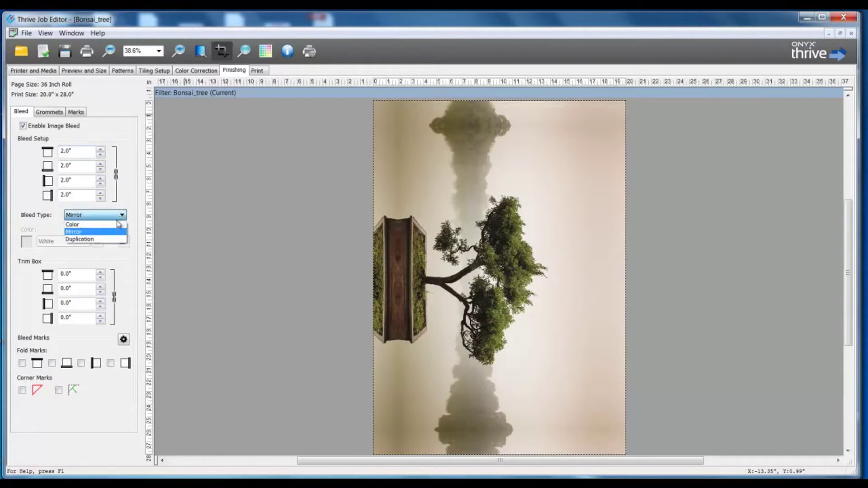
{"action": "left_click", "coordinate": [117, 227]}
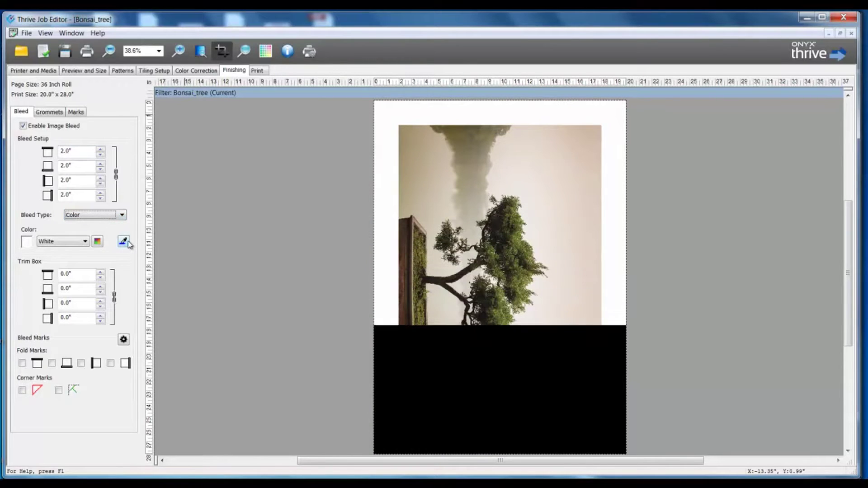
{"action": "left_click", "coordinate": [123, 241]}
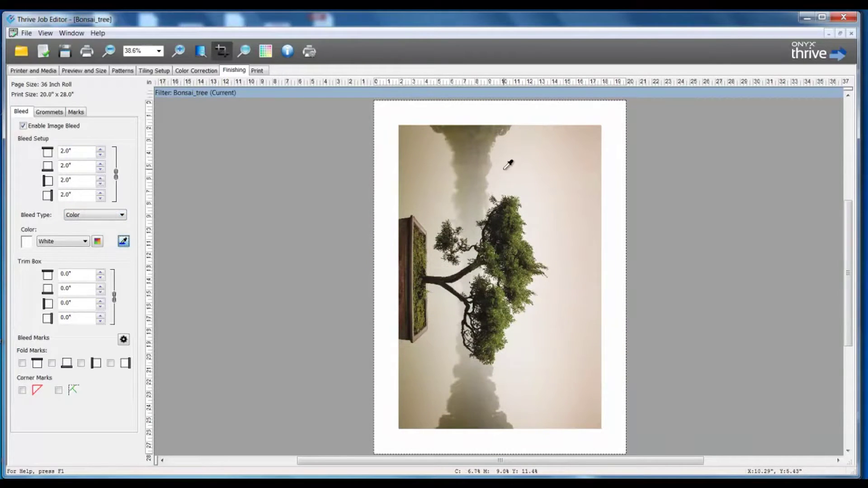
{"action": "left_click", "coordinate": [569, 128]}
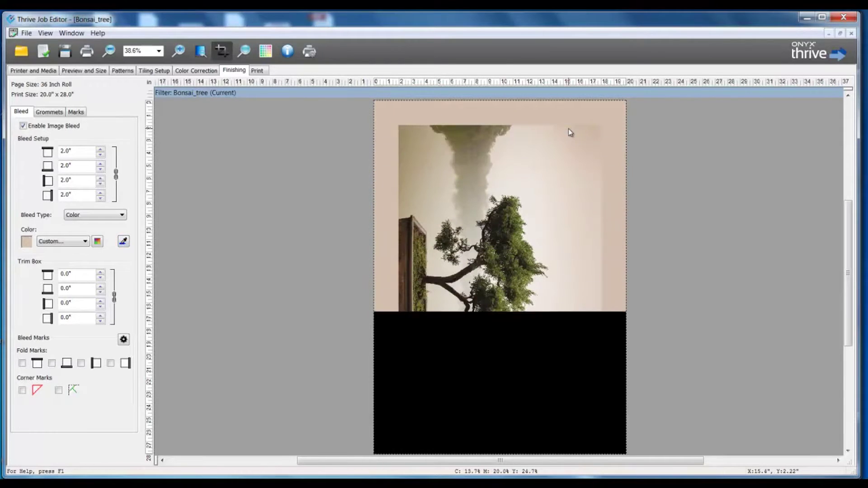
{"action": "left_click", "coordinate": [124, 242]}
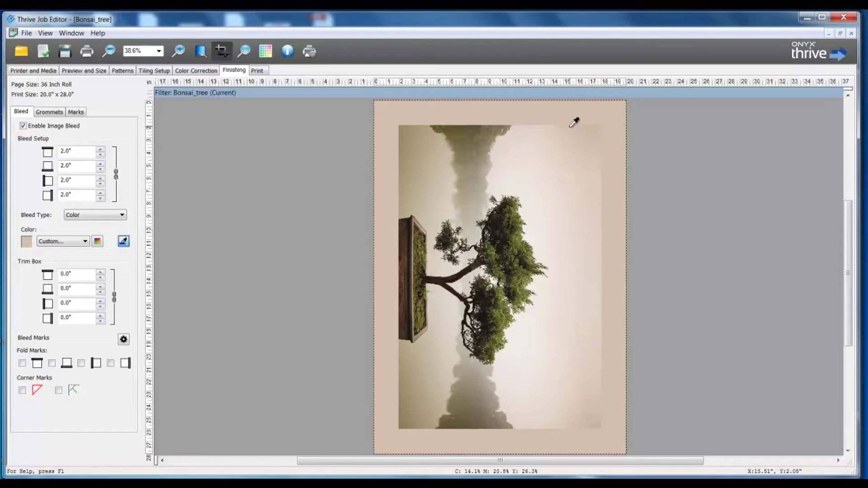
{"action": "left_click", "coordinate": [591, 129]}
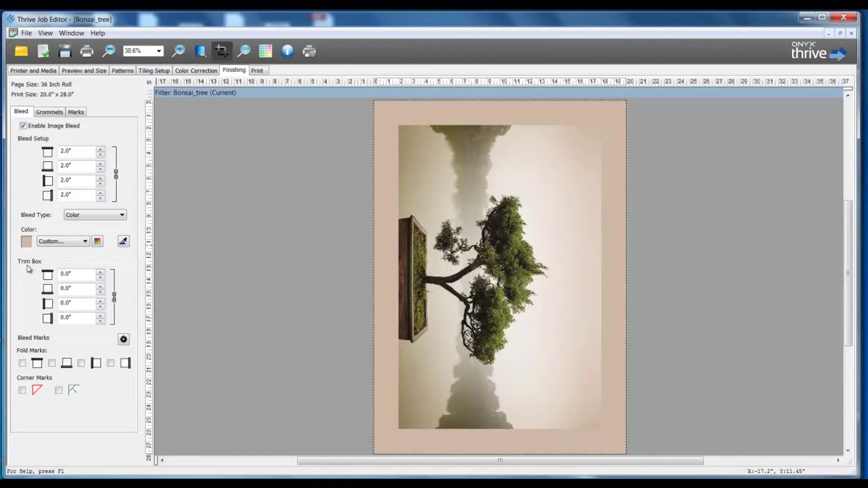
- Set the trim box to 1.0 inch on all sides and enable the second corner mark style
{"action": "left_click", "coordinate": [101, 274]}
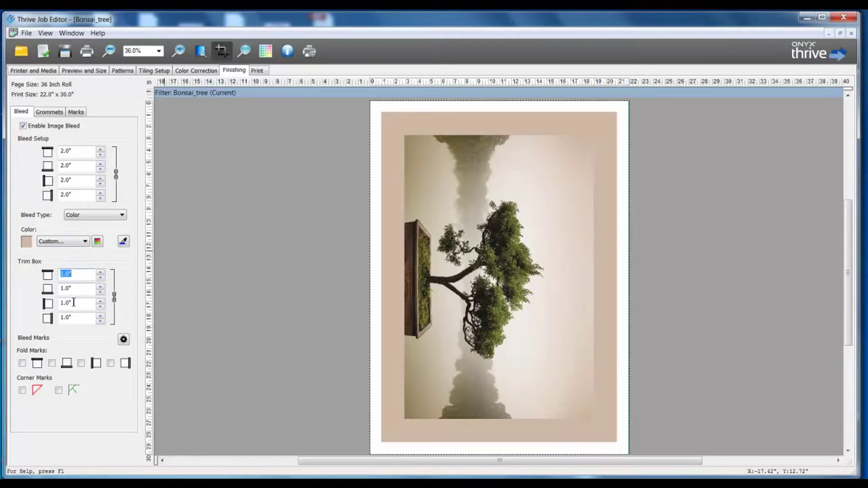
{"action": "left_click", "coordinate": [59, 391]}
- Enable the second and third edge mark options, and return to the bleed settings
{"action": "left_click", "coordinate": [80, 112]}
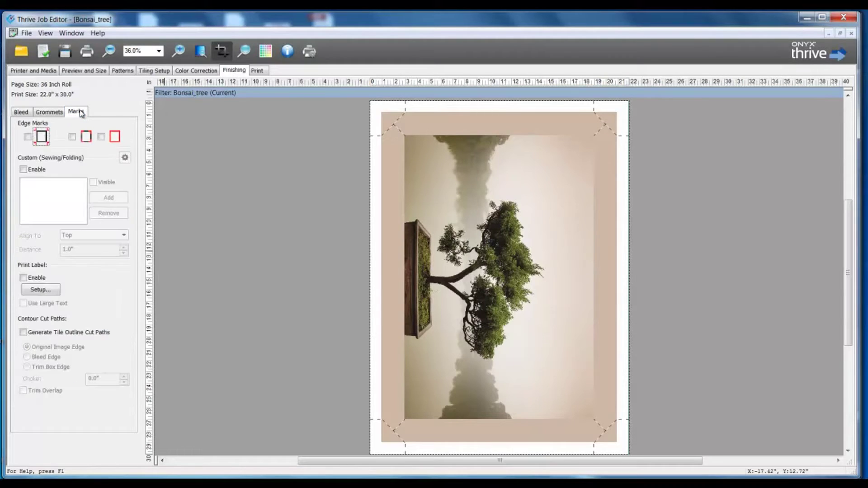
{"action": "left_click", "coordinate": [72, 138]}
{"action": "left_click", "coordinate": [100, 137]}
{"action": "left_click", "coordinate": [22, 112]}
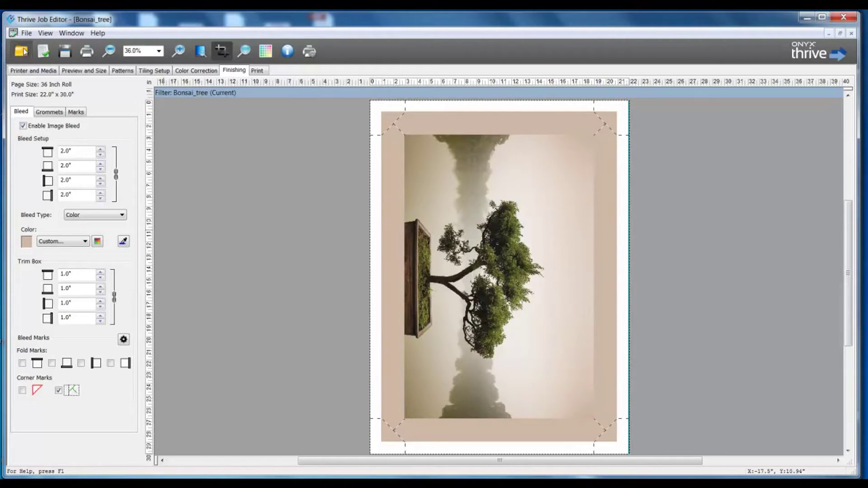
- Export the job settings as a Quick Set template named Canvas Wrap.ONT, and submit the job to the print queue
{"action": "left_click", "coordinate": [28, 34]}
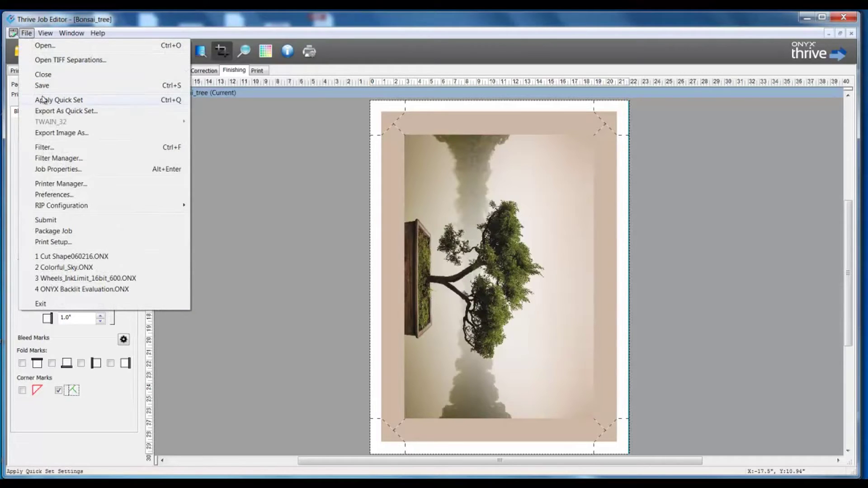
{"action": "left_click", "coordinate": [119, 114]}
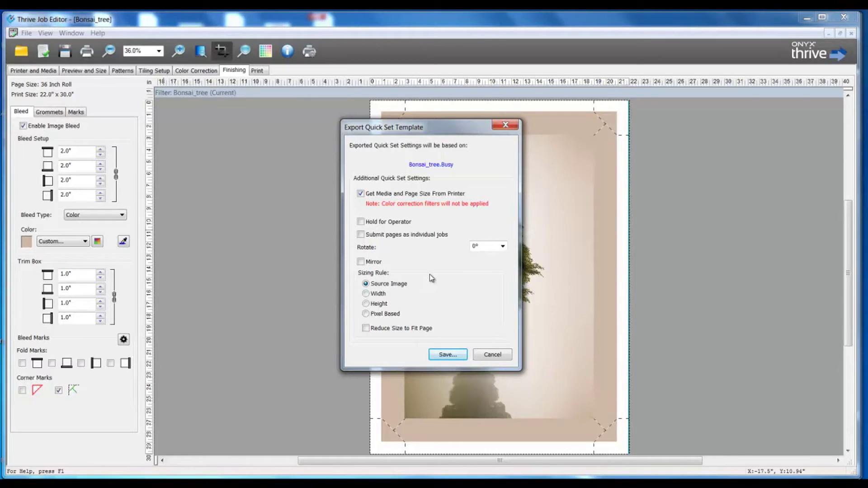
{"action": "left_click", "coordinate": [449, 356]}
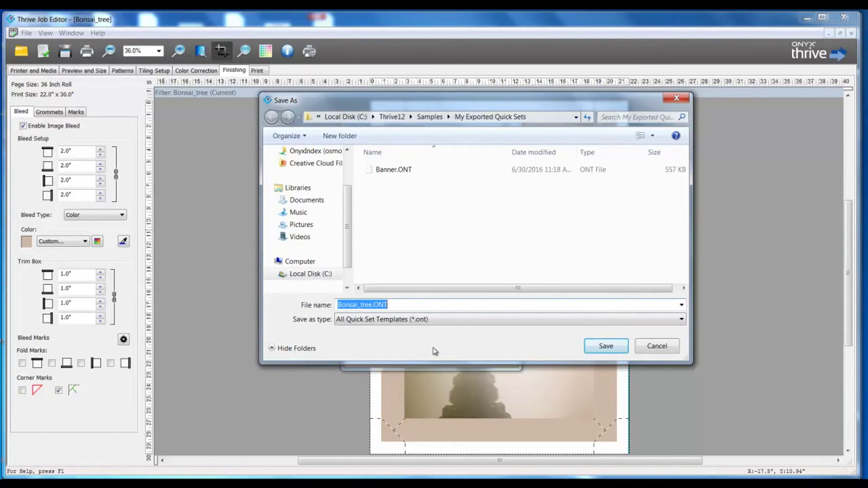
{"action": "left_click", "coordinate": [373, 306]}
{"action": "left_click_drag", "start_coordinate": [373, 306], "coordinate": [326, 308]}
{"action": "type", "text": "Canvas Wrap"}
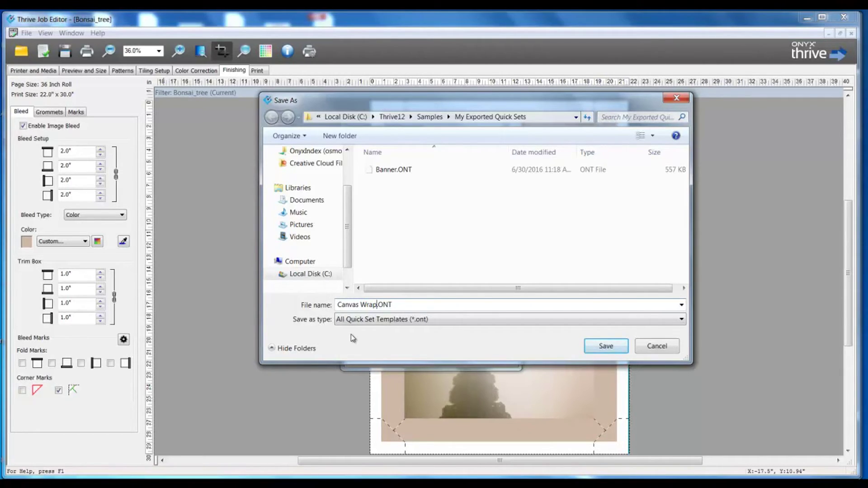
{"action": "left_click", "coordinate": [604, 347]}
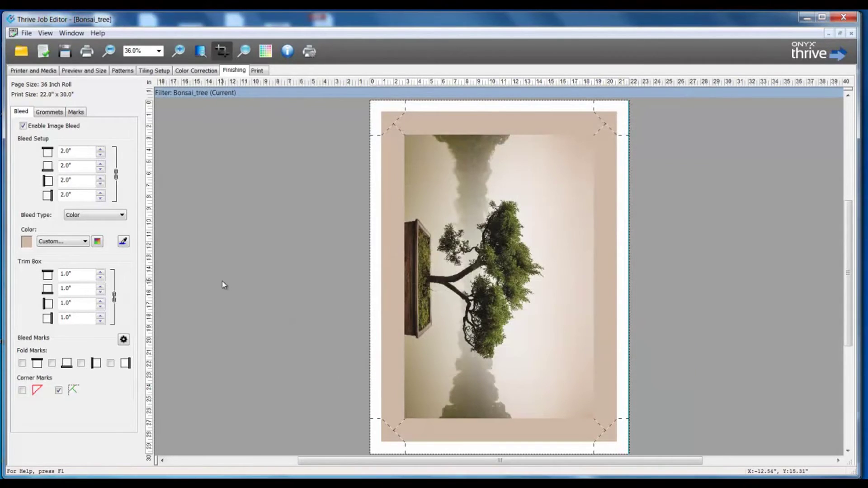
{"action": "left_click", "coordinate": [88, 51]}
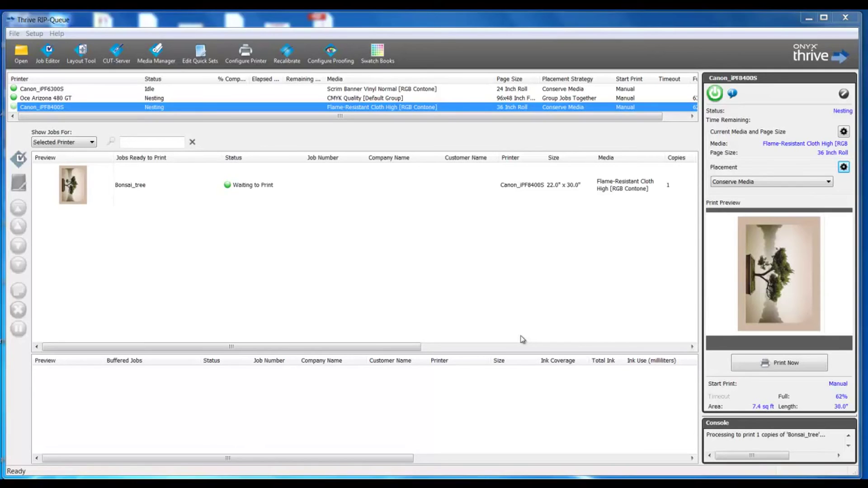
- Import the Canvas Wrap.ONT Quick Set from My Exported Quick Sets into the Canon_iPF8400S printer configuration
{"action": "left_click", "coordinate": [248, 49]}
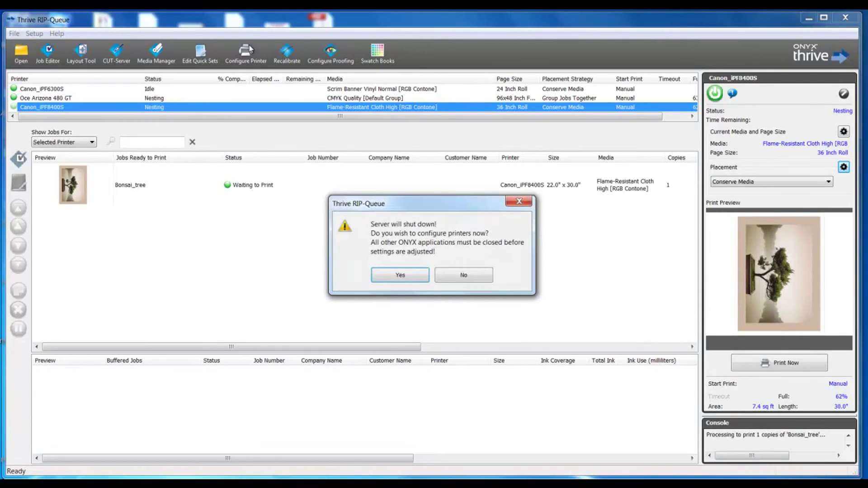
{"action": "left_click", "coordinate": [387, 277]}
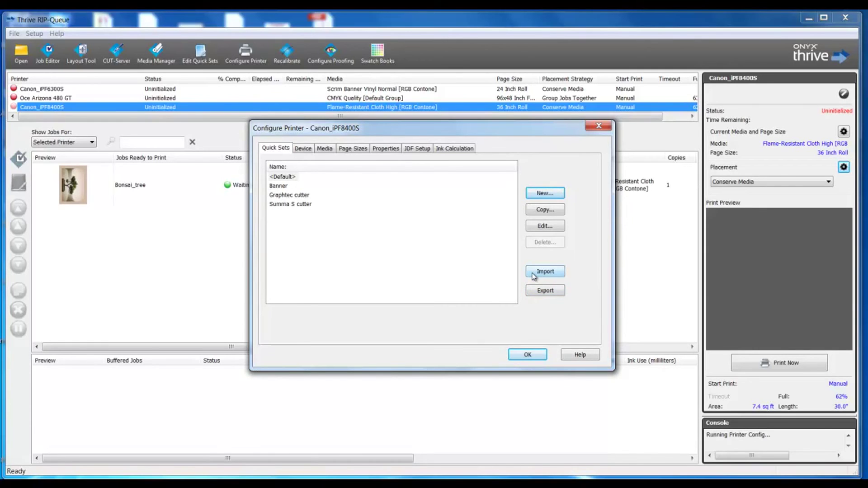
{"action": "left_click", "coordinate": [534, 273]}
{"action": "left_click", "coordinate": [372, 183]}
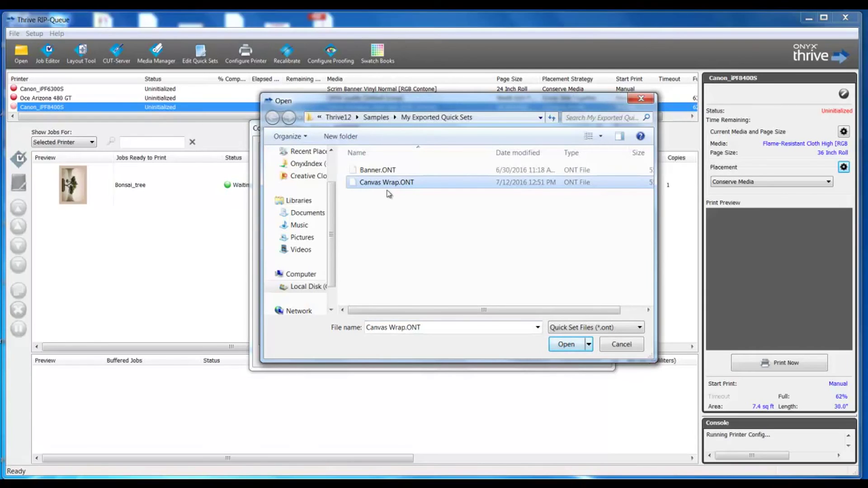
{"action": "left_click", "coordinate": [561, 343]}
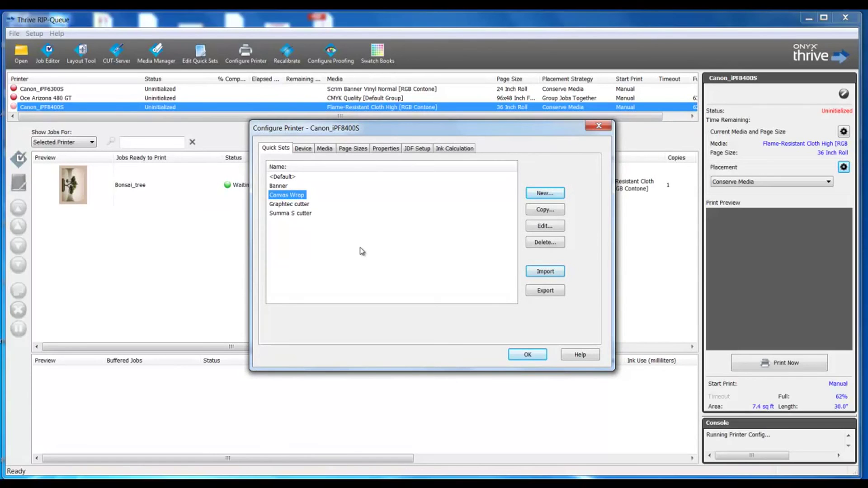
{"action": "left_click", "coordinate": [518, 355]}
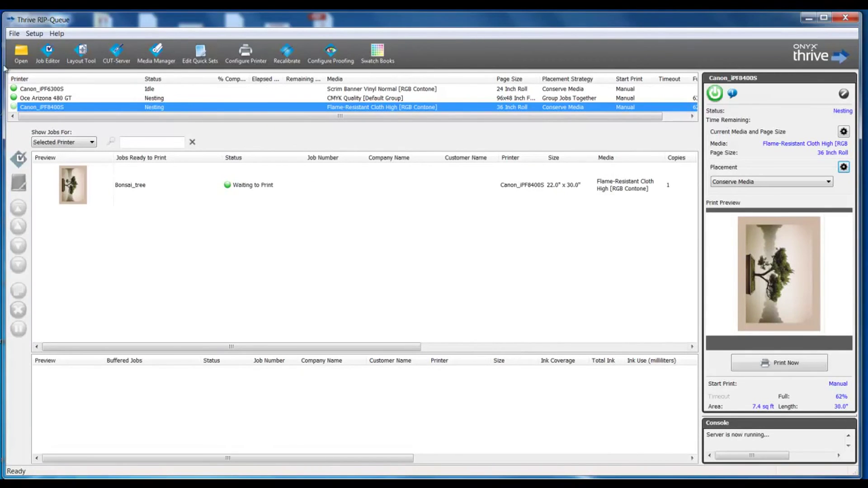
- Open Elephant face.jpg with the Canvas Wrap Quick Set directly into the queue, with Open in Job Editor disabled
{"action": "left_click", "coordinate": [21, 52]}
{"action": "left_click", "coordinate": [307, 224]}
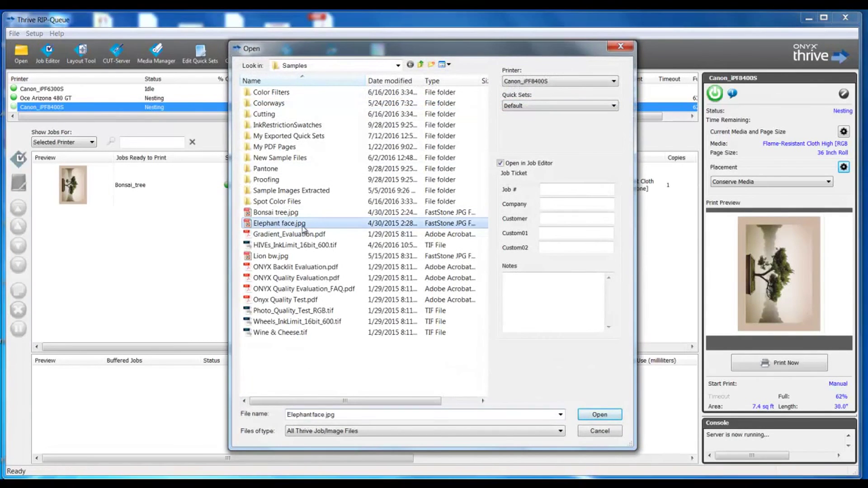
{"action": "left_click", "coordinate": [534, 107]}
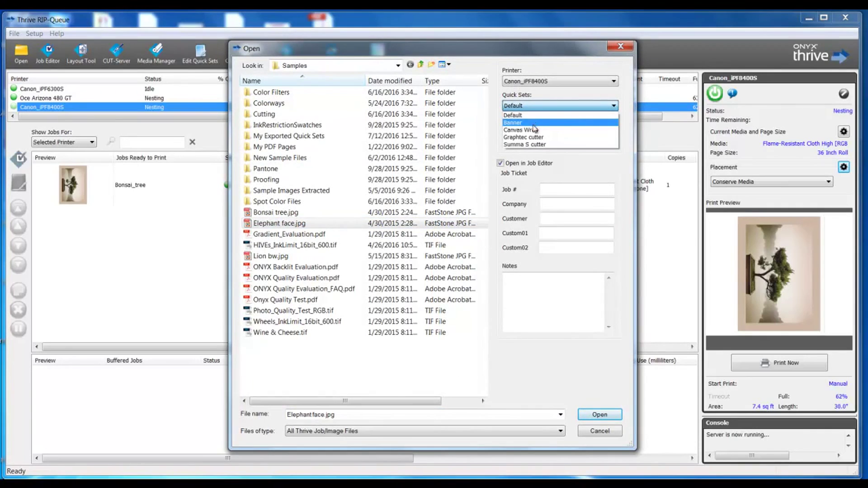
{"action": "left_click", "coordinate": [545, 131]}
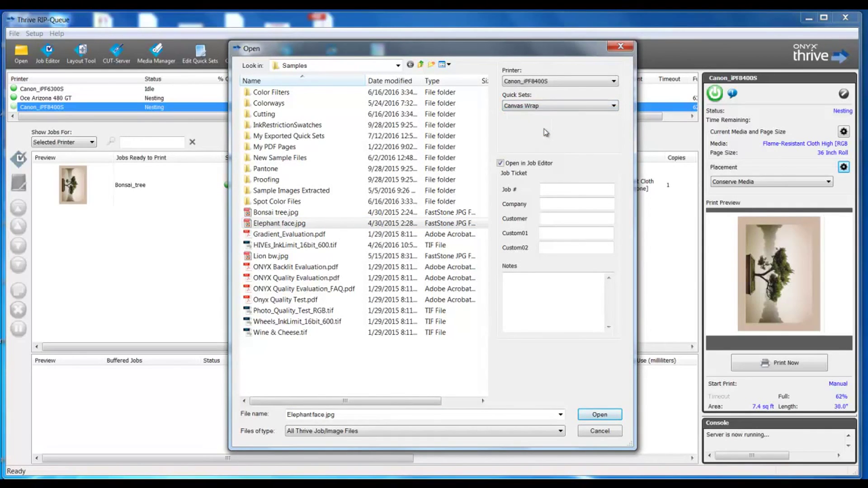
{"action": "left_click", "coordinate": [500, 163]}
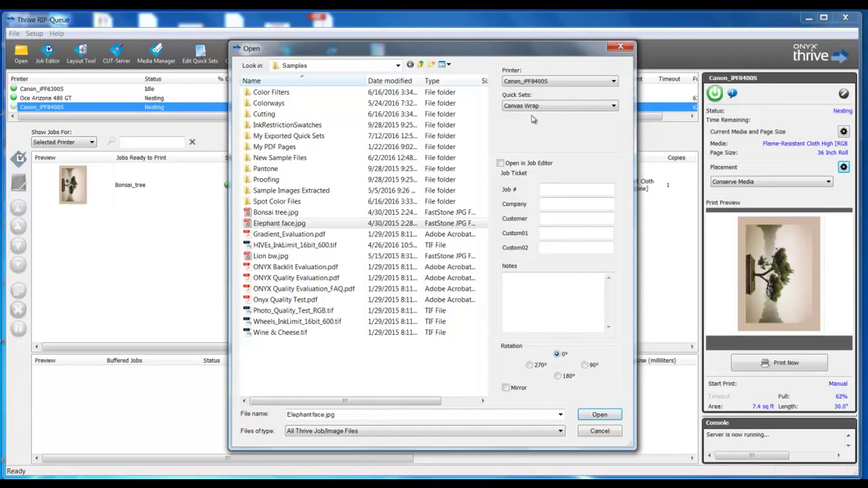
{"action": "left_click", "coordinate": [600, 415]}
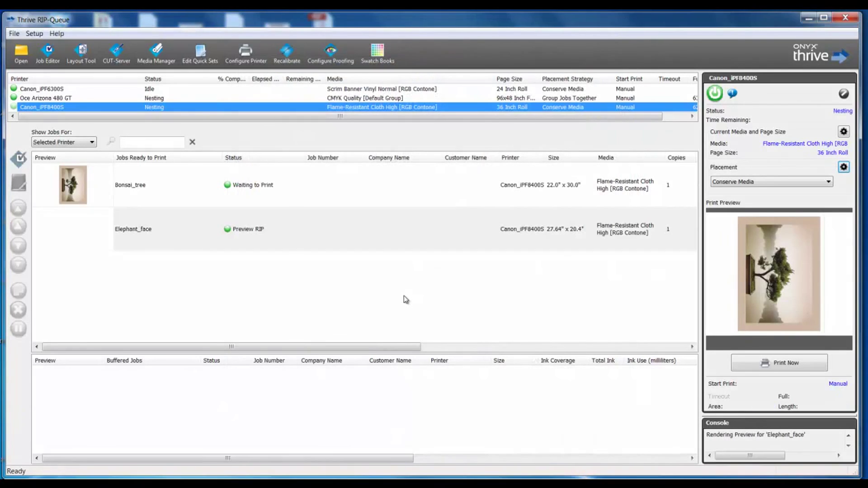